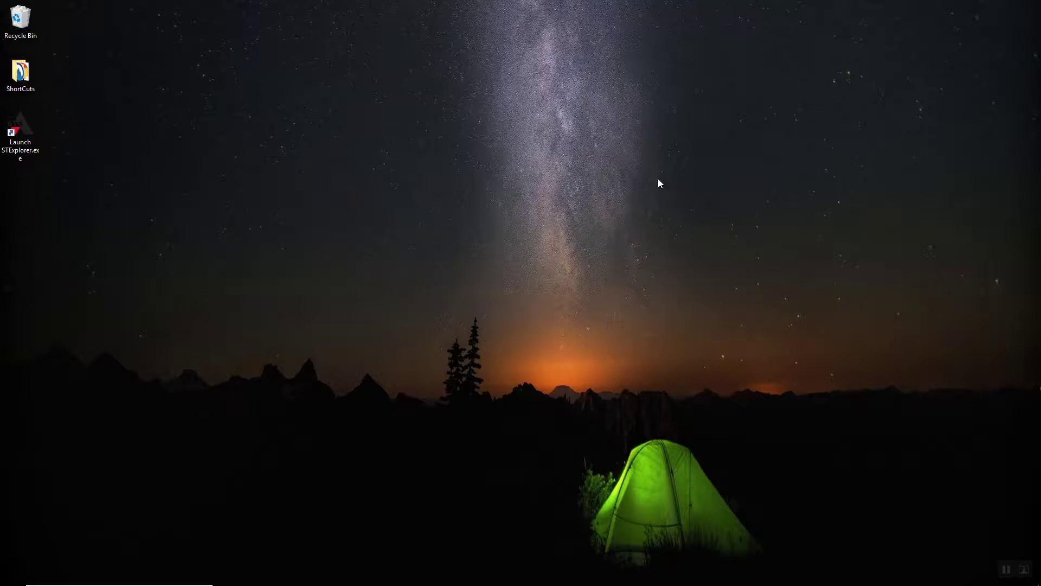
- Launch STExplorer maximized and connect and add the UIV CM-DC device over HART7, polling address 0, on serial port COM6
double_click(28, 149)
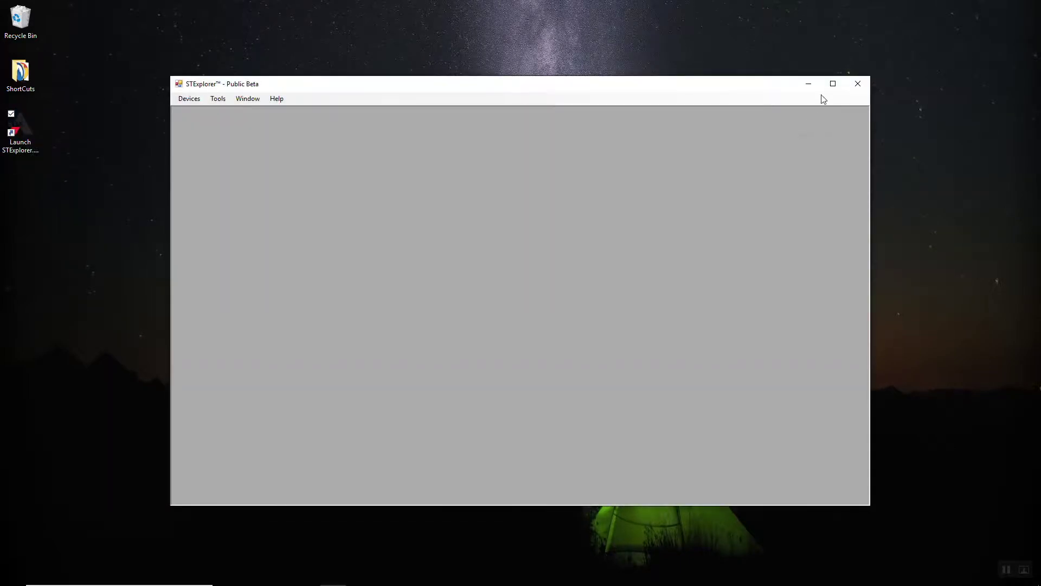
click(834, 84)
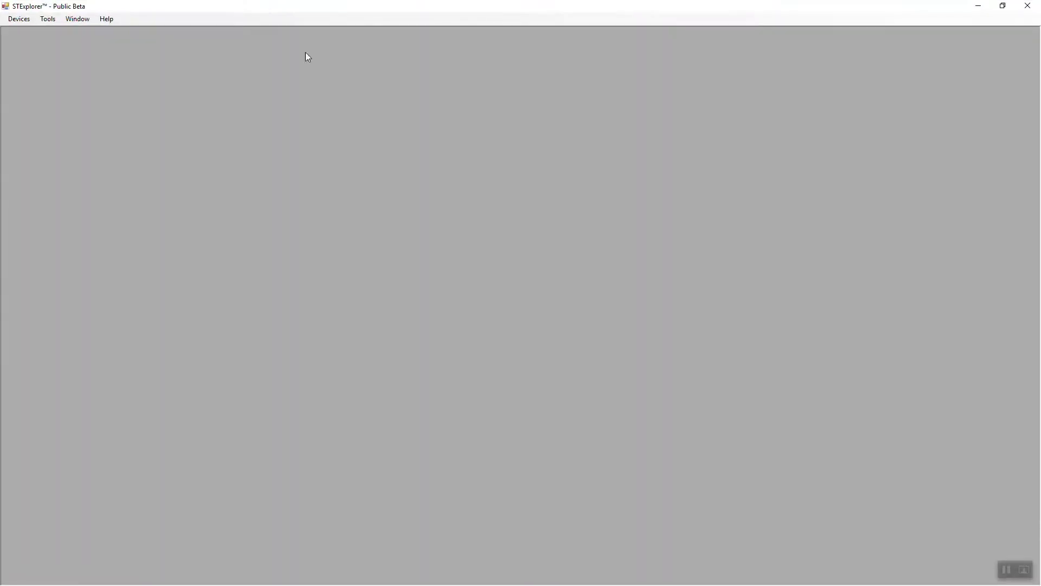
click(18, 20)
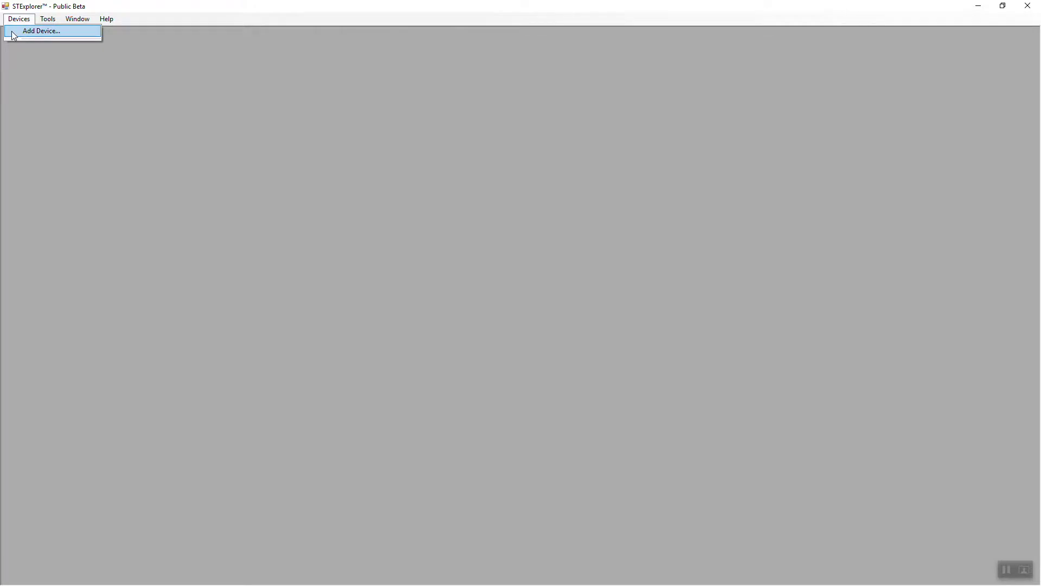
click(14, 33)
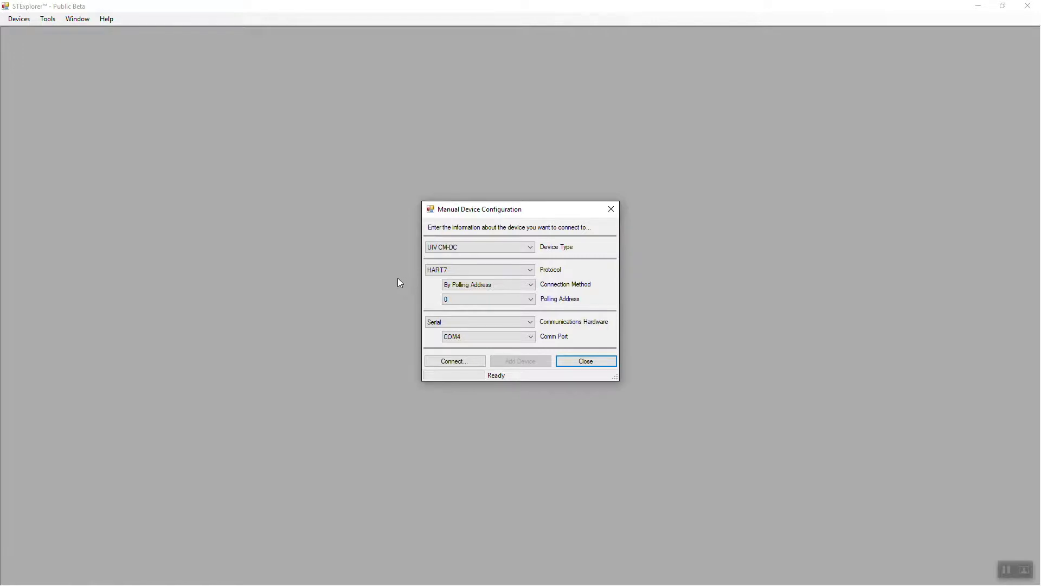
click(491, 337)
click(467, 360)
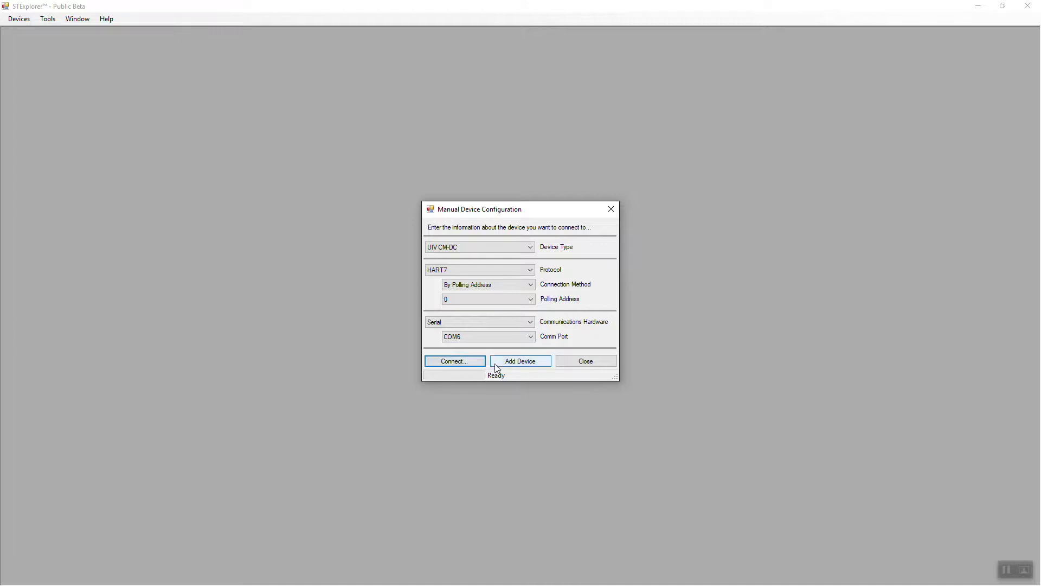
click(512, 363)
click(595, 362)
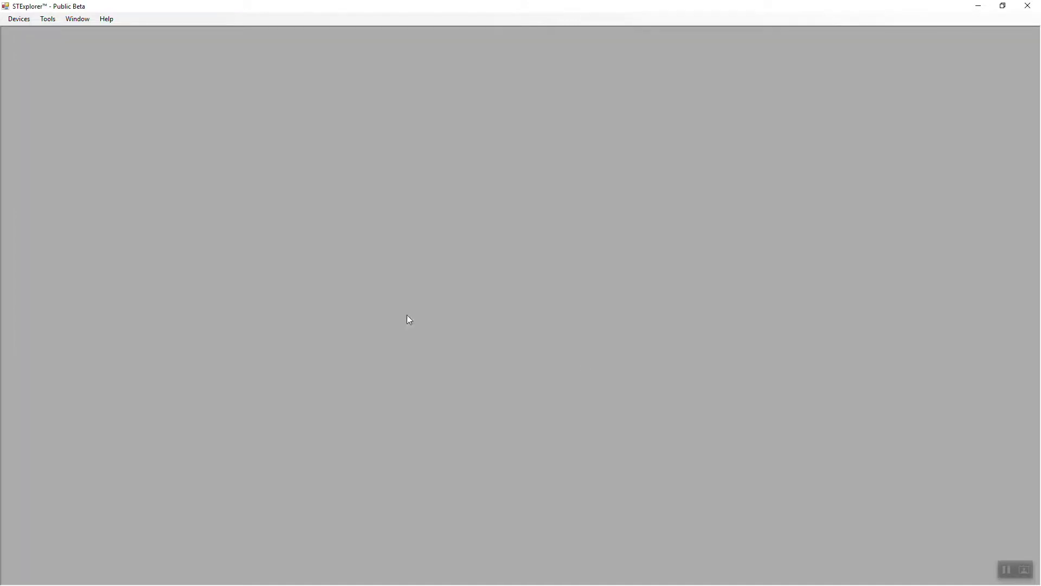
- Open a Variable Handler GUI window and load the Modbus - Manual Setup.cmdcl list
click(47, 19)
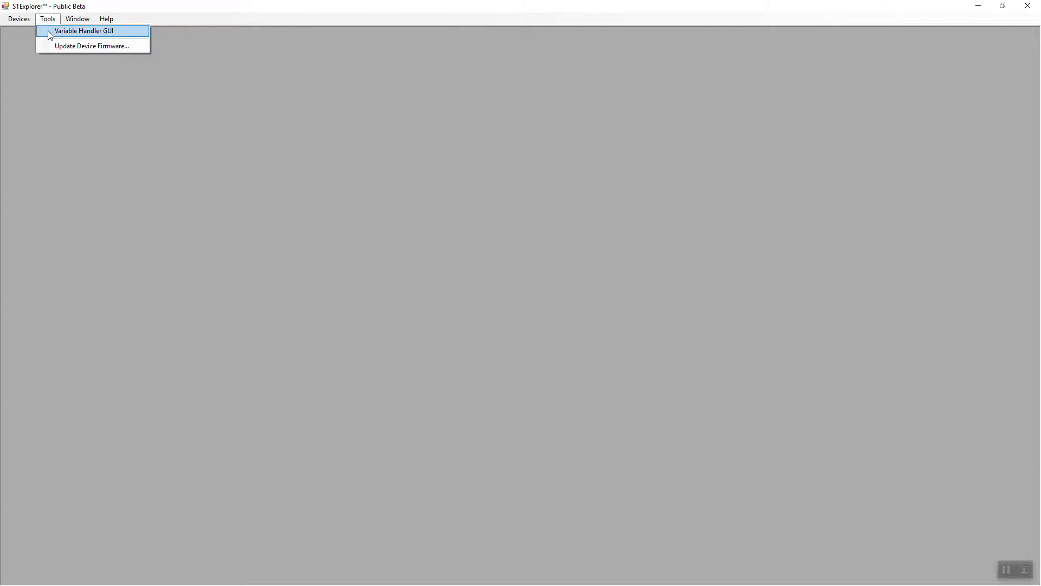
click(50, 35)
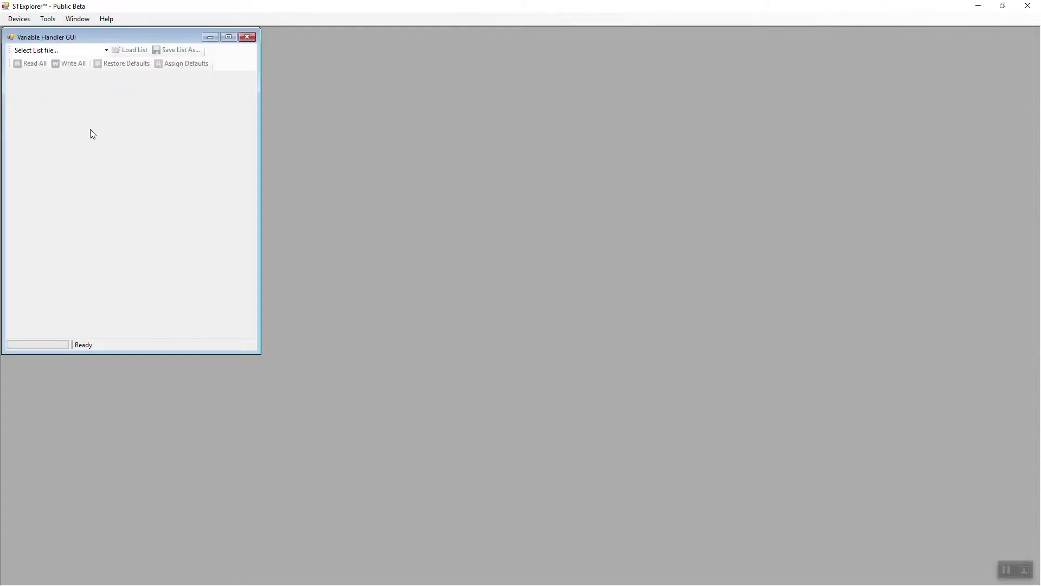
click(103, 51)
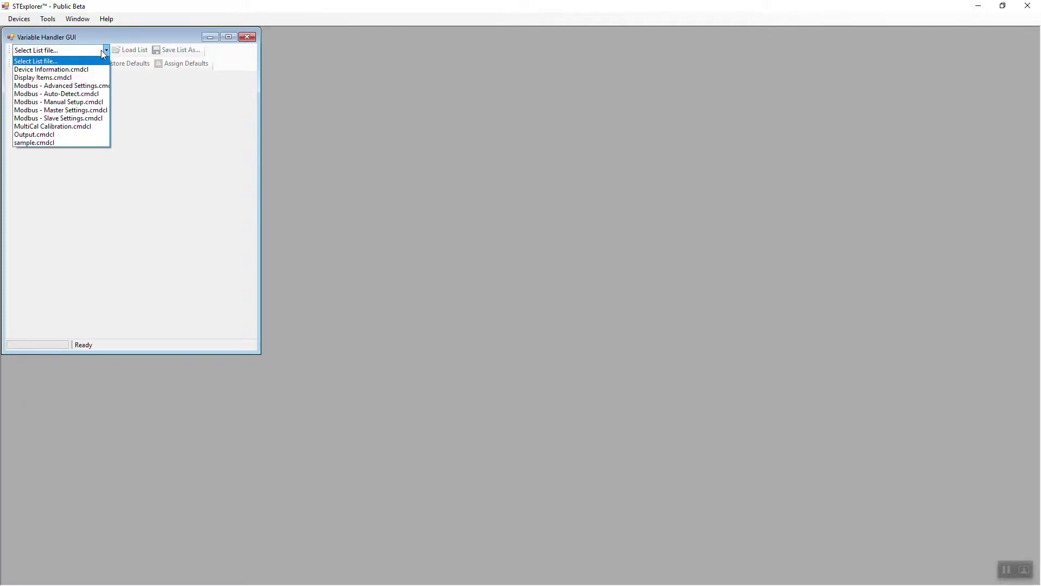
click(87, 101)
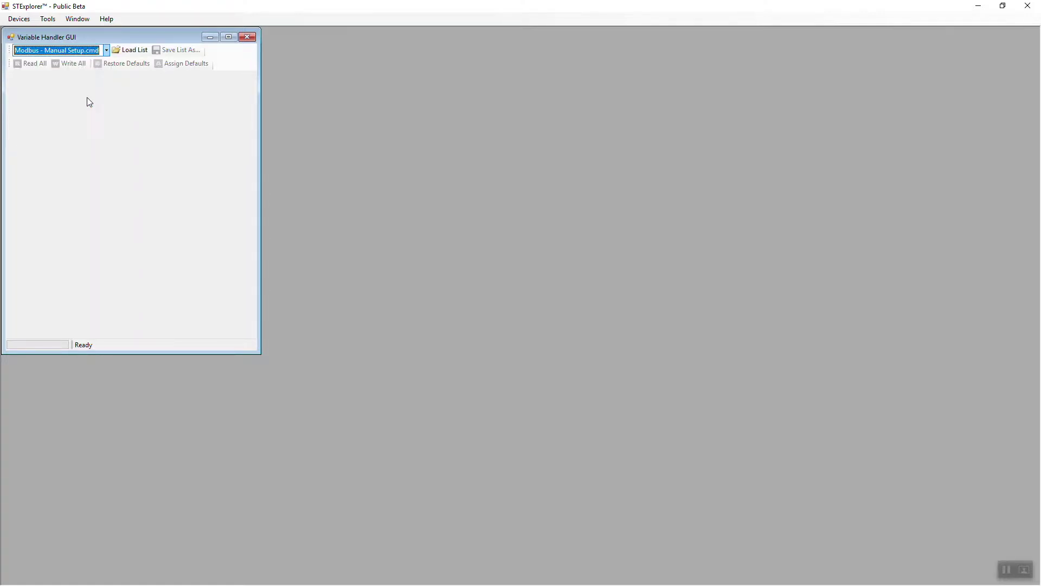
click(135, 54)
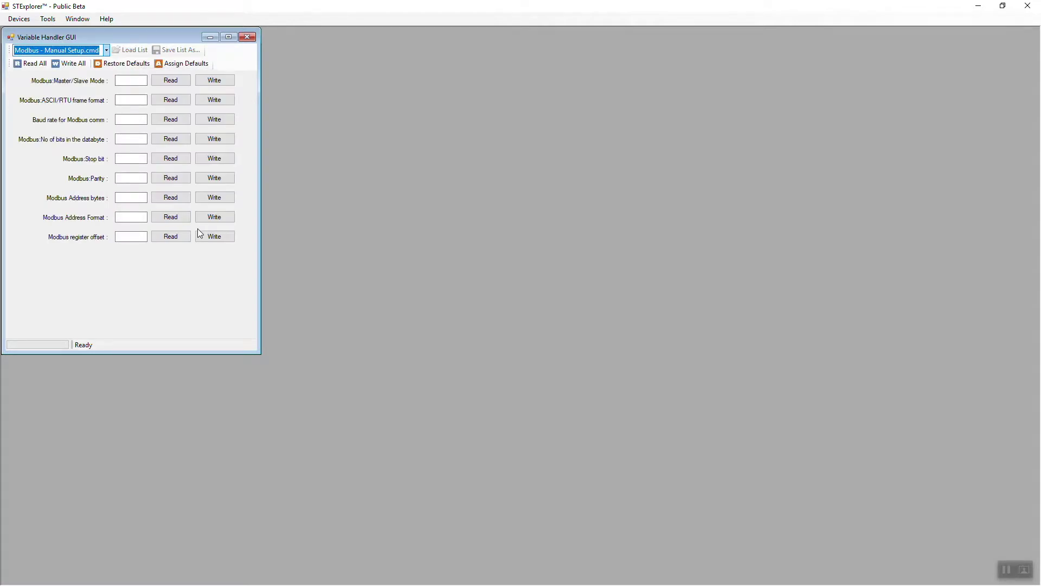
- Replace the loaded variable list with Display Items.cmdcl
click(106, 51)
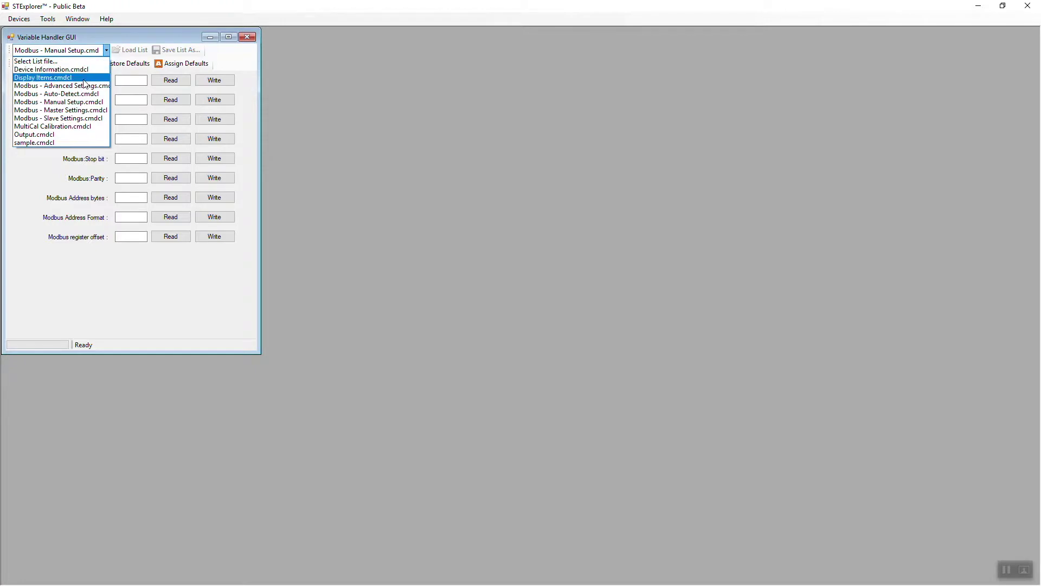
click(84, 80)
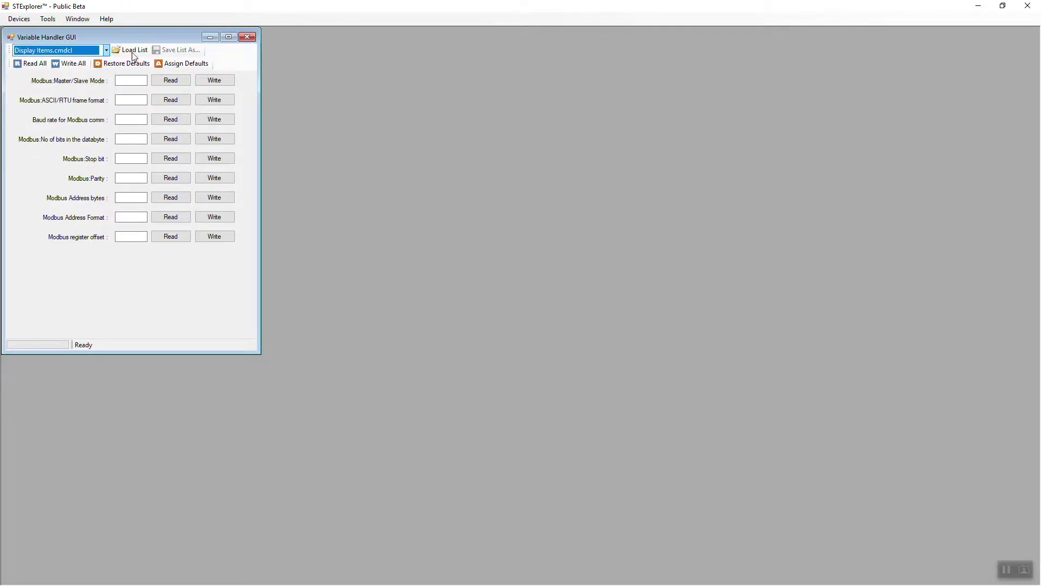
click(133, 51)
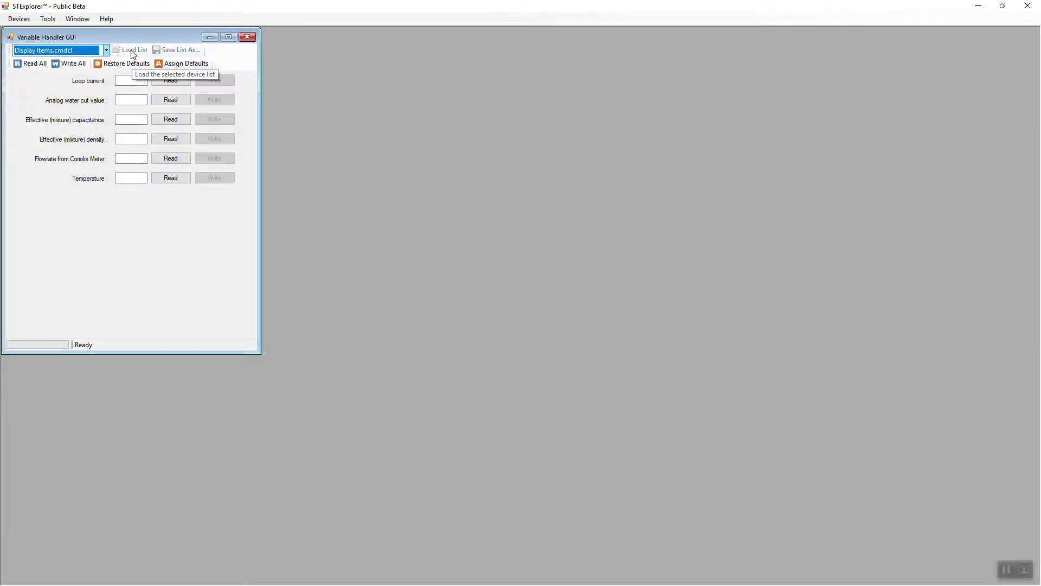
- Open a second Variable Handler GUI window beside the first and load the Output.cmdcl list in it
click(50, 20)
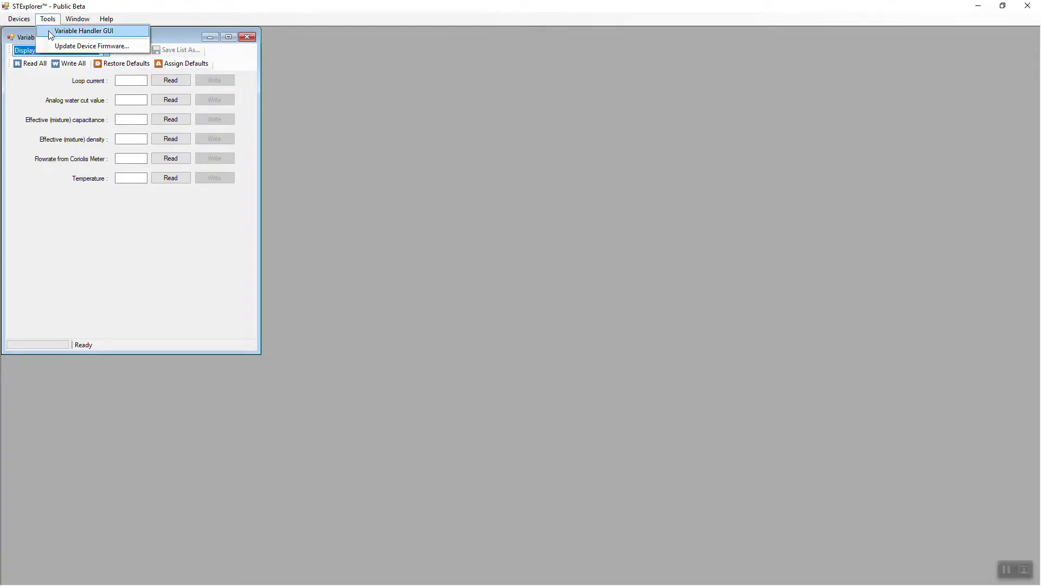
click(81, 31)
drag(63, 52, 311, 42)
click(313, 51)
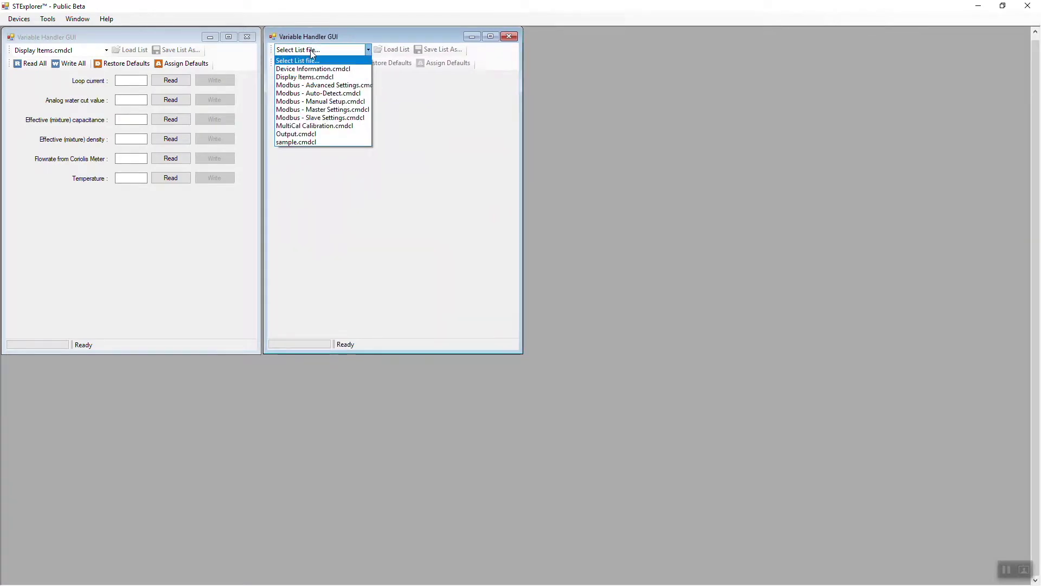
click(318, 134)
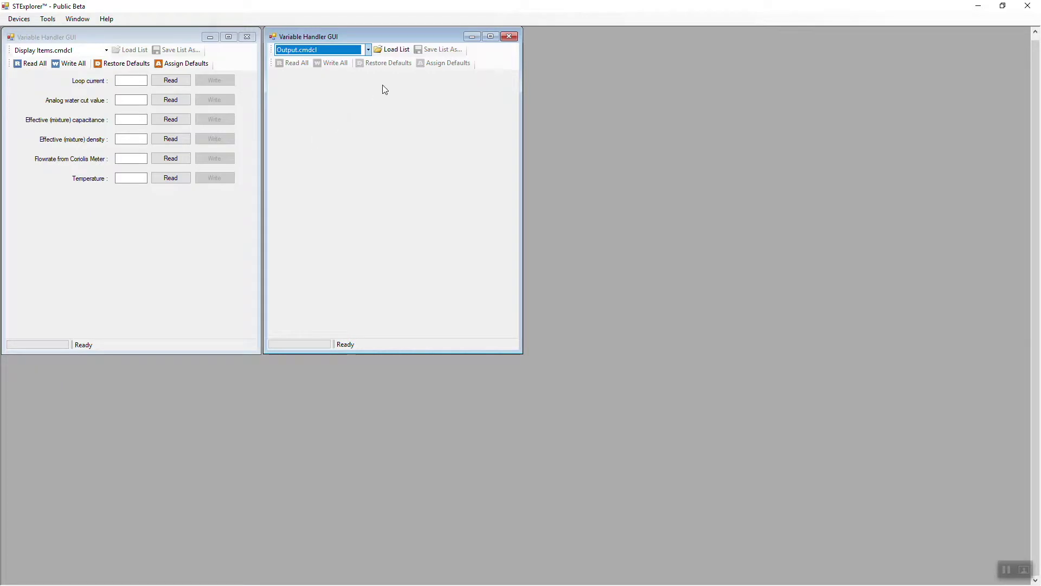
click(394, 51)
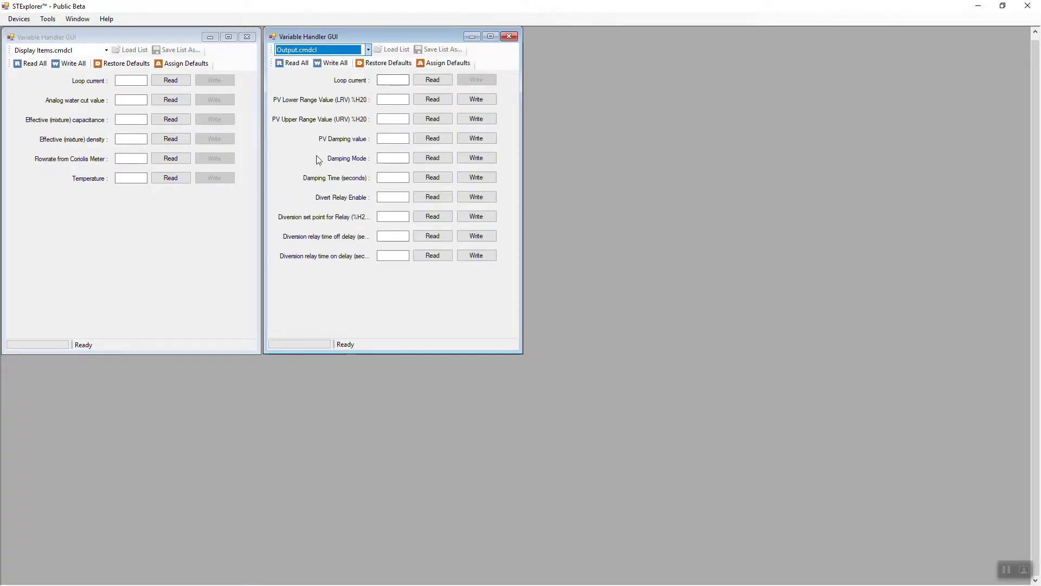
- Read the loop current from the device, followed by all variables in the Display Items and Output lists
click(177, 81)
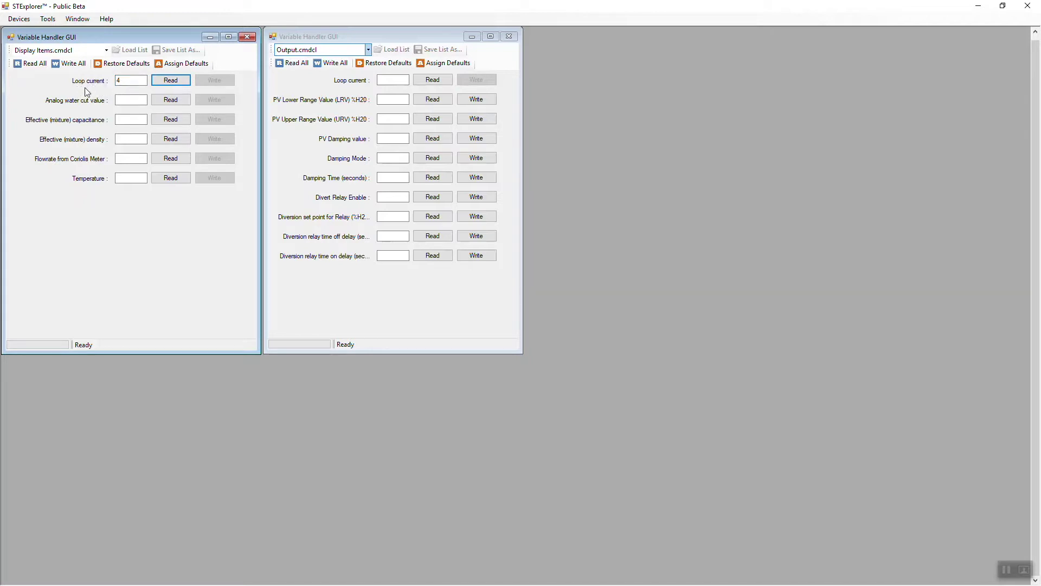
click(23, 68)
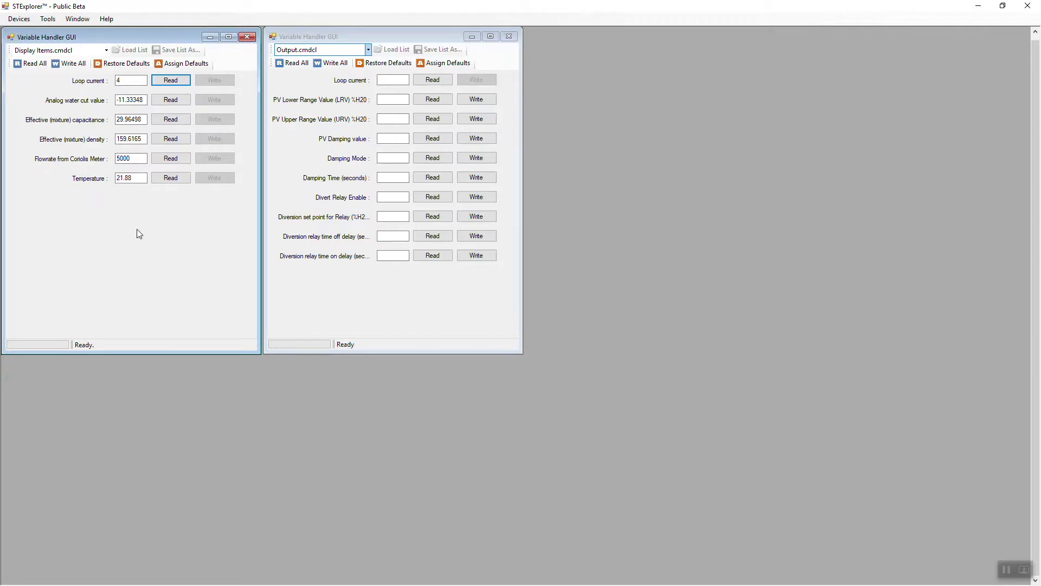
click(293, 63)
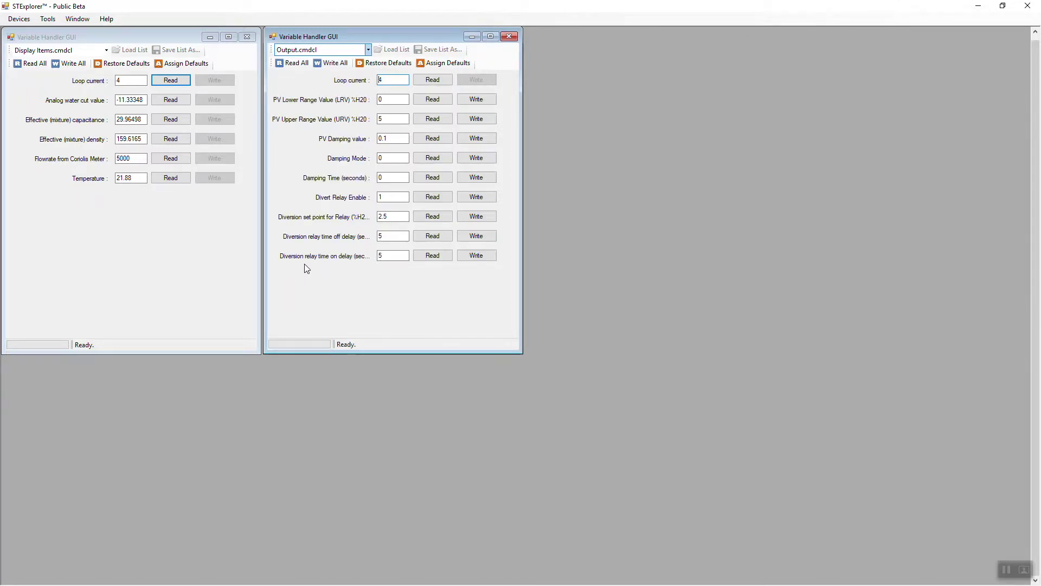
- Set Divert Relay Enable to 0 in the Output list and write it to the device
double_click(397, 195)
key(BackSpace)
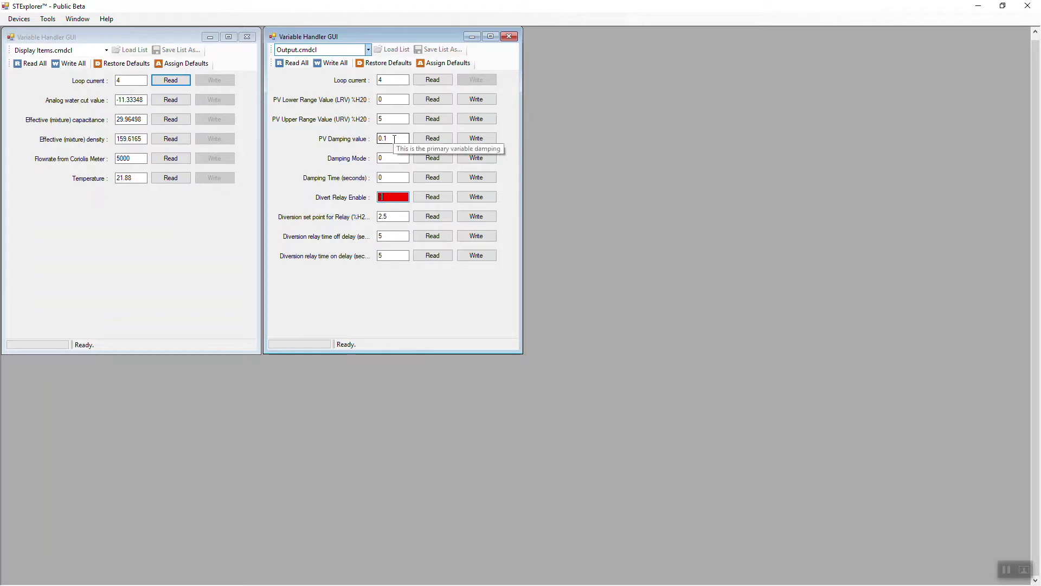
click(475, 201)
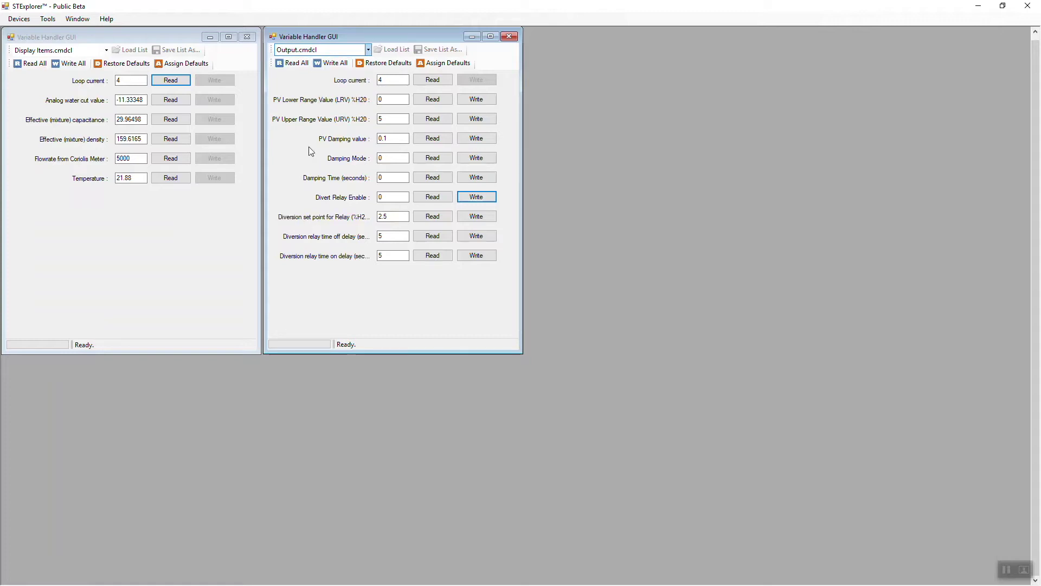
- Assign the Output list's current values as its new defaults, and try saving the list under another name
click(447, 64)
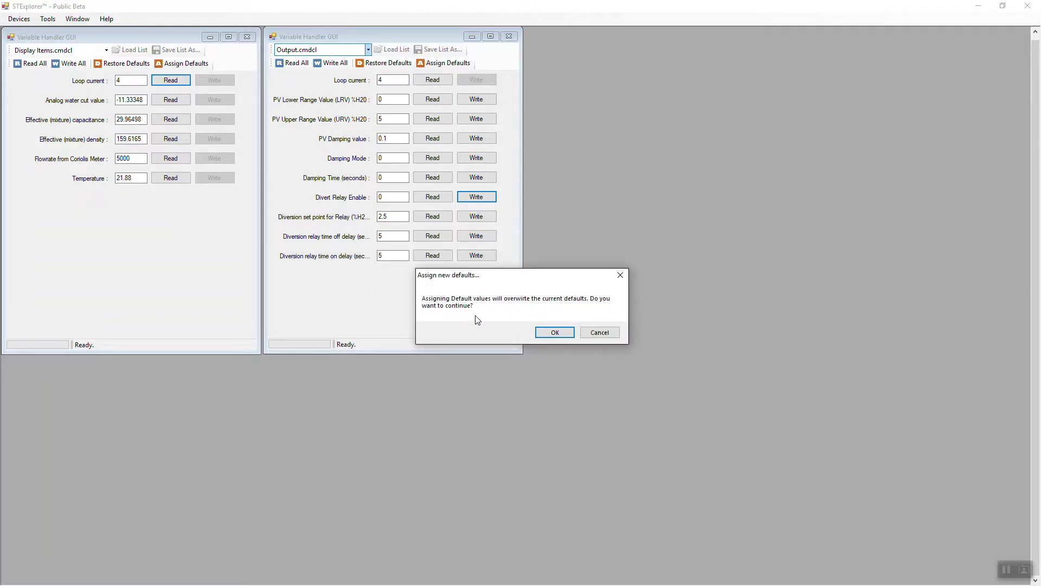
click(561, 335)
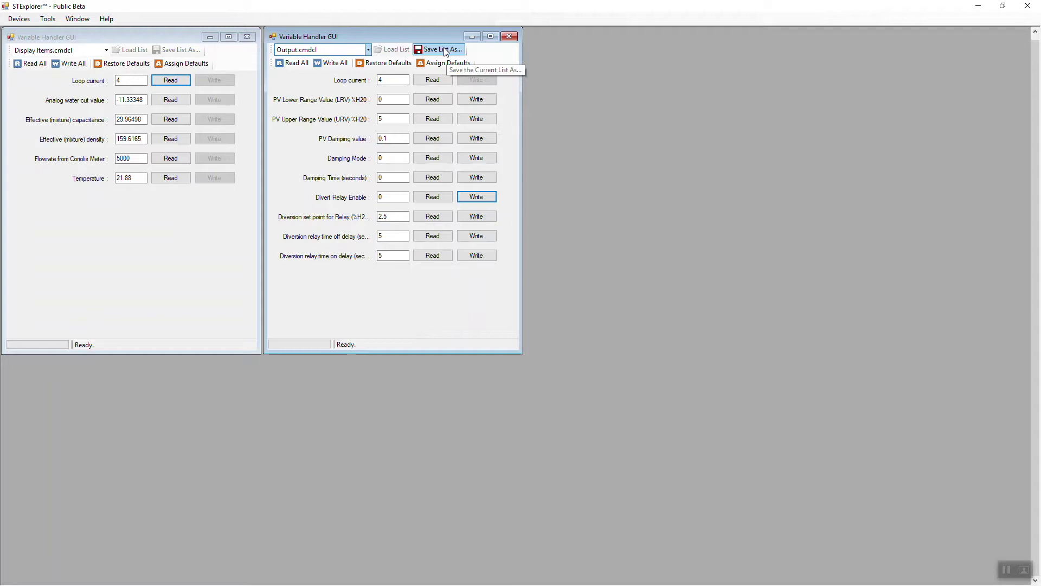
click(442, 50)
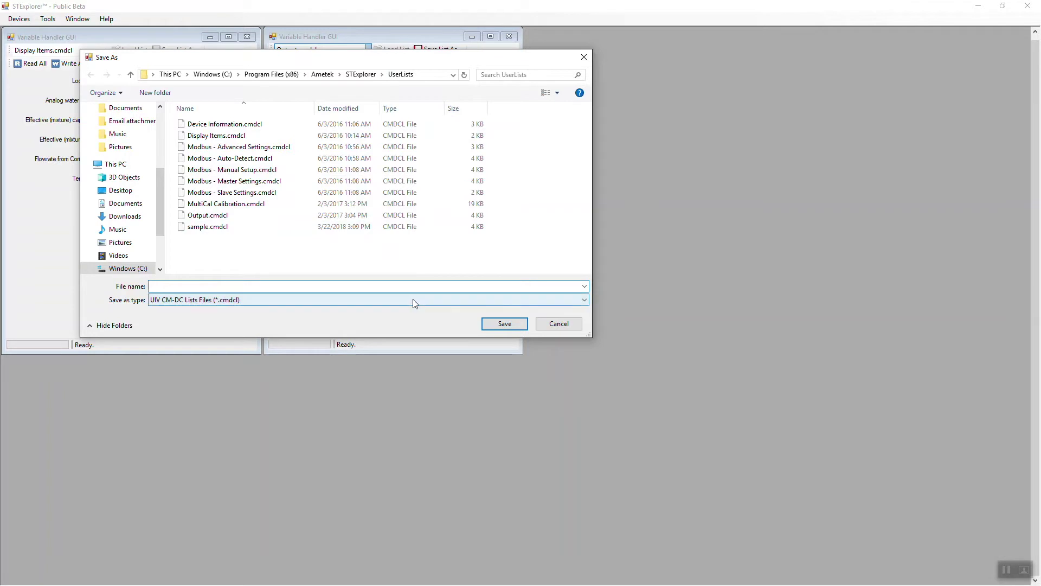
click(562, 324)
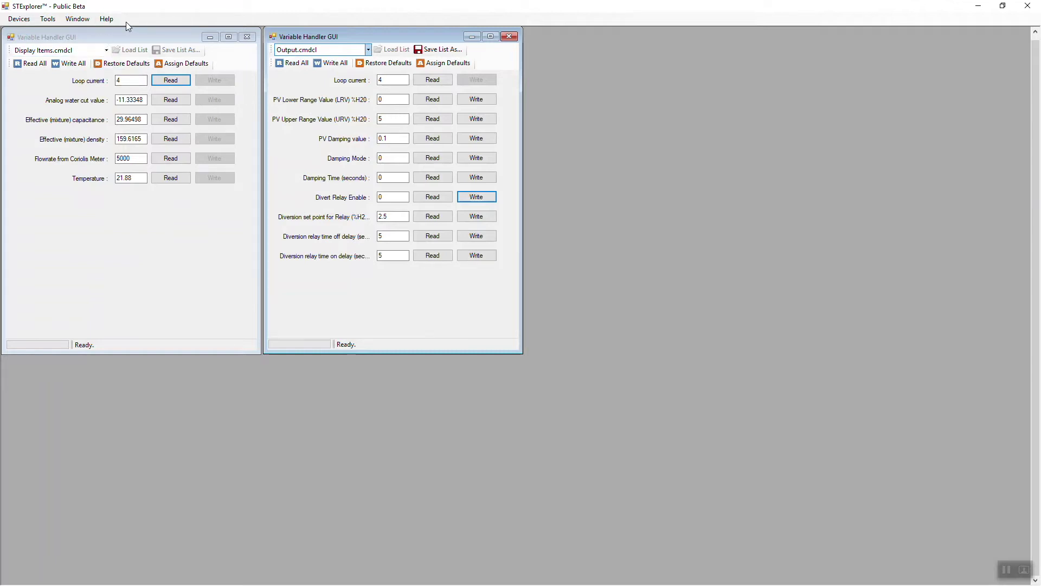
- Close the Output list window discarding its unsaved changes, and load Modbus - Slave Settings.cmdcl in a new Variable Handler GUI window
click(509, 38)
click(533, 321)
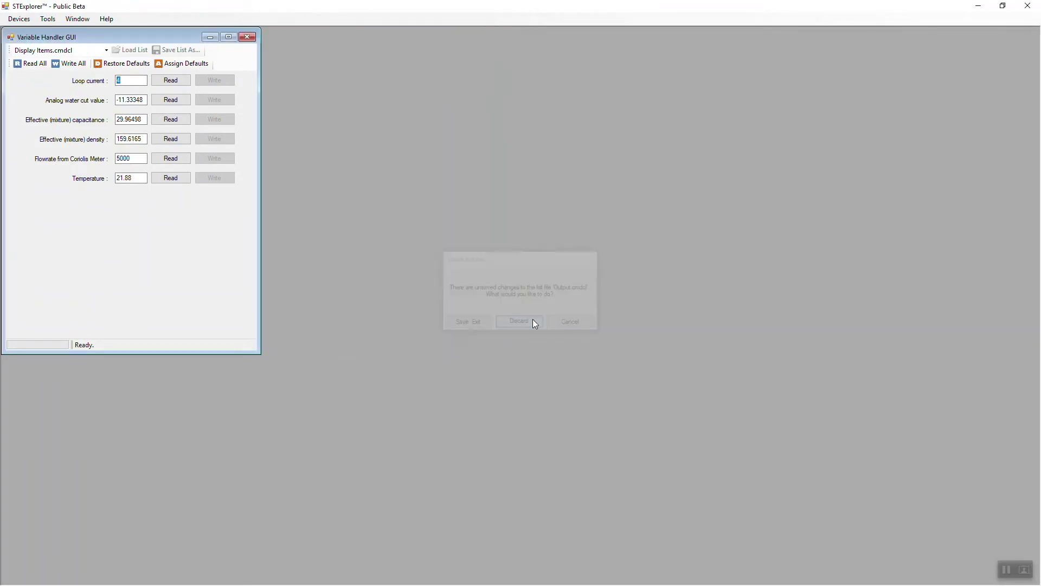
click(47, 18)
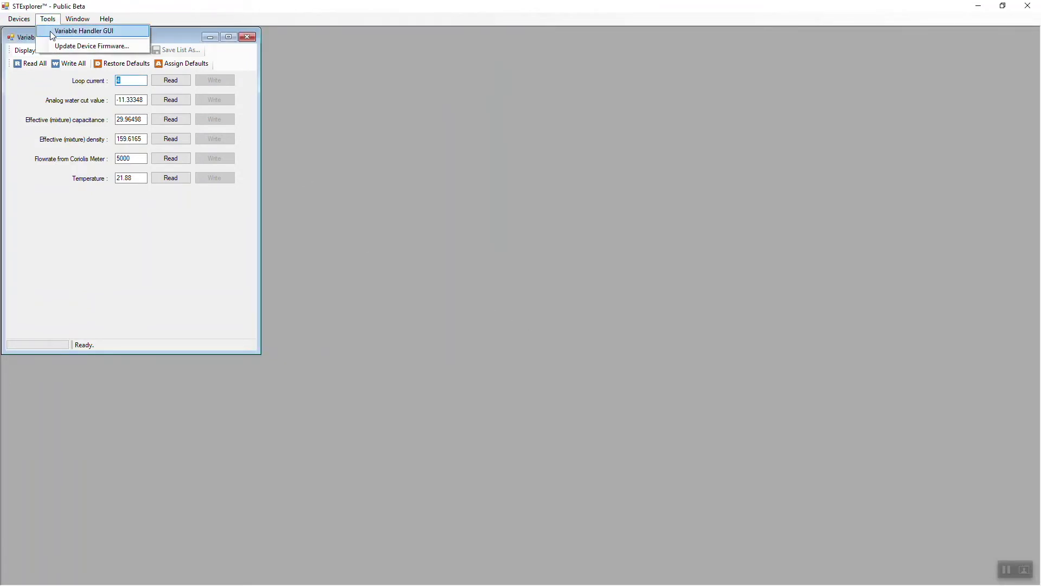
click(51, 30)
click(128, 80)
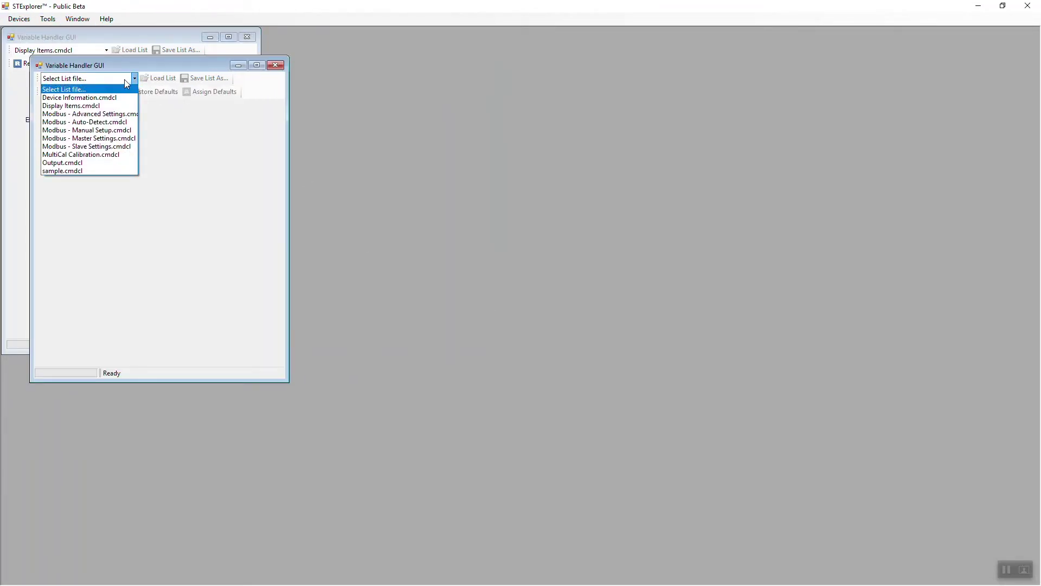
click(105, 147)
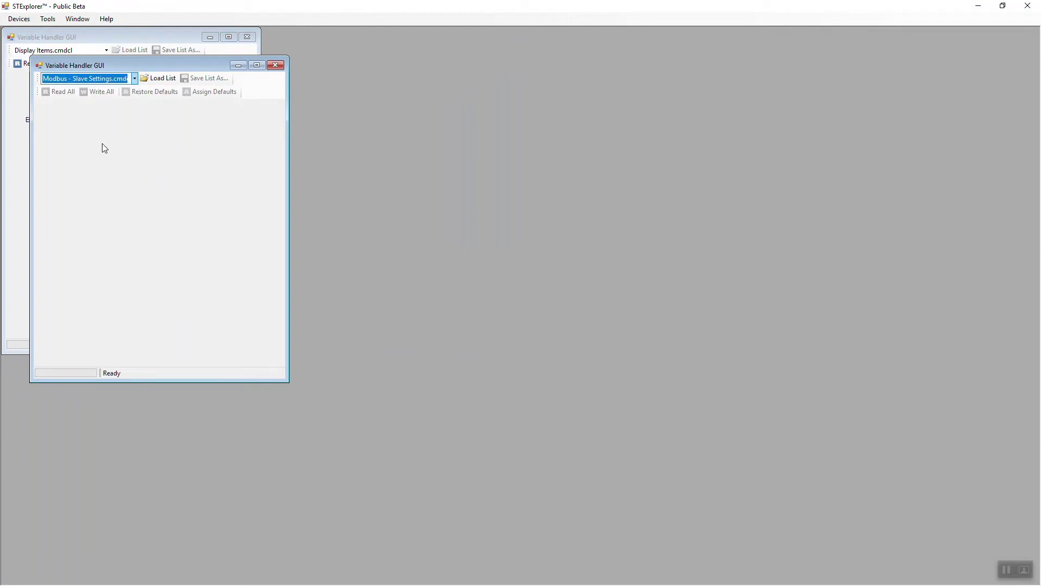
click(157, 78)
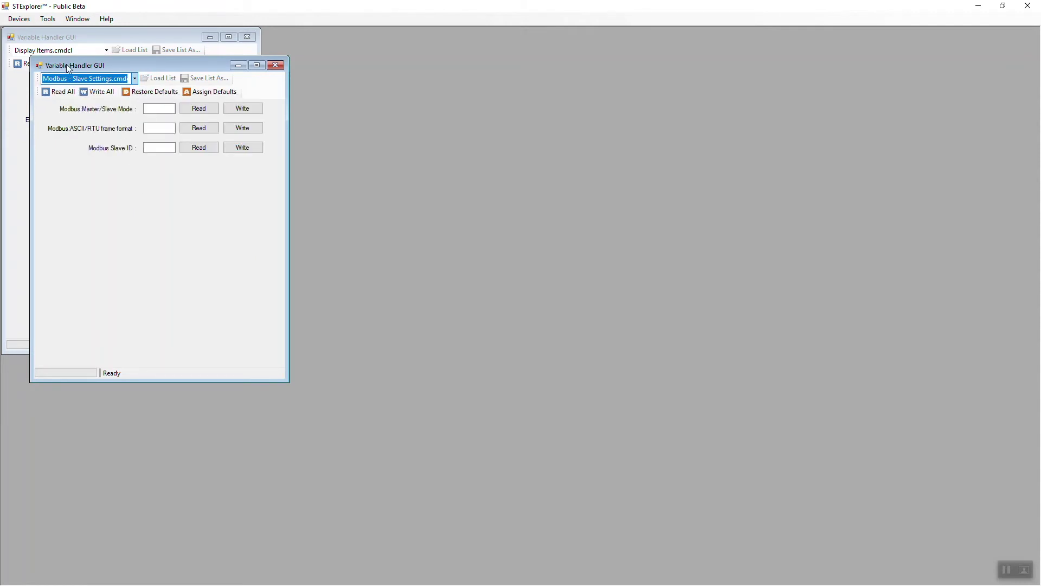
- Remove the existing UIV CM-DC HART7 device on COM6 through the manual device configuration
click(19, 20)
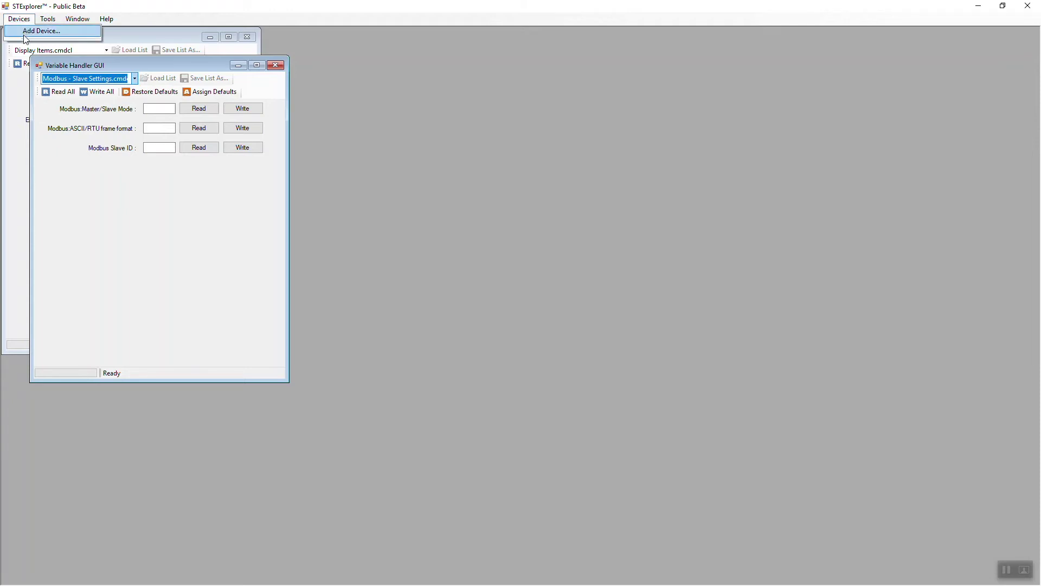
click(36, 33)
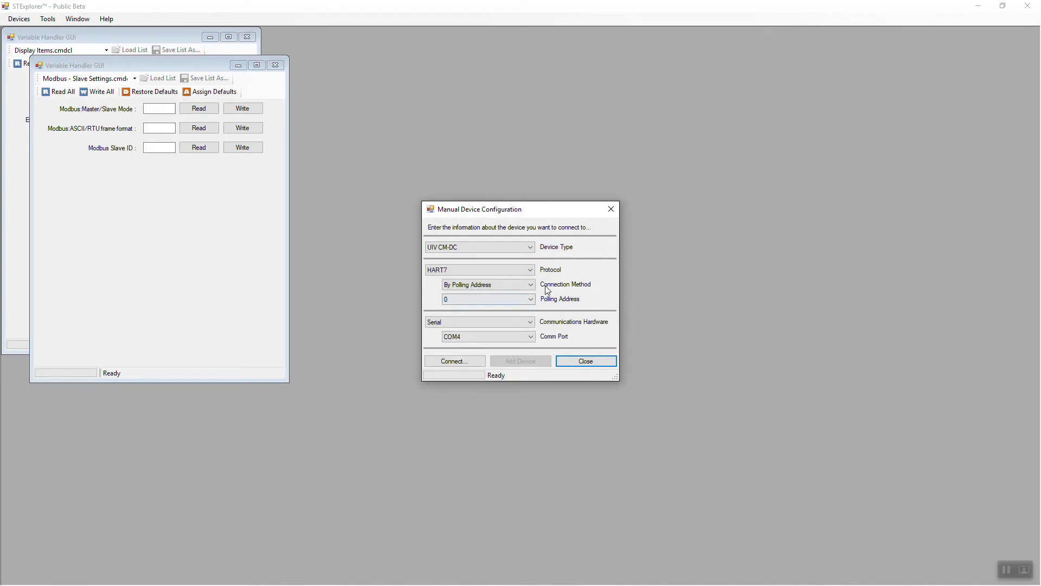
click(503, 338)
click(480, 363)
click(457, 365)
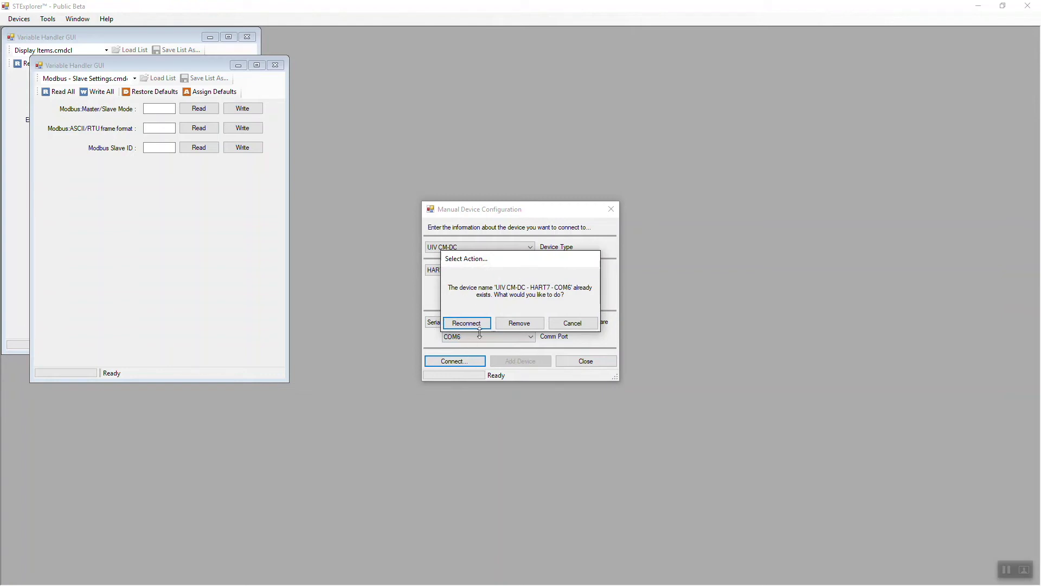
click(520, 323)
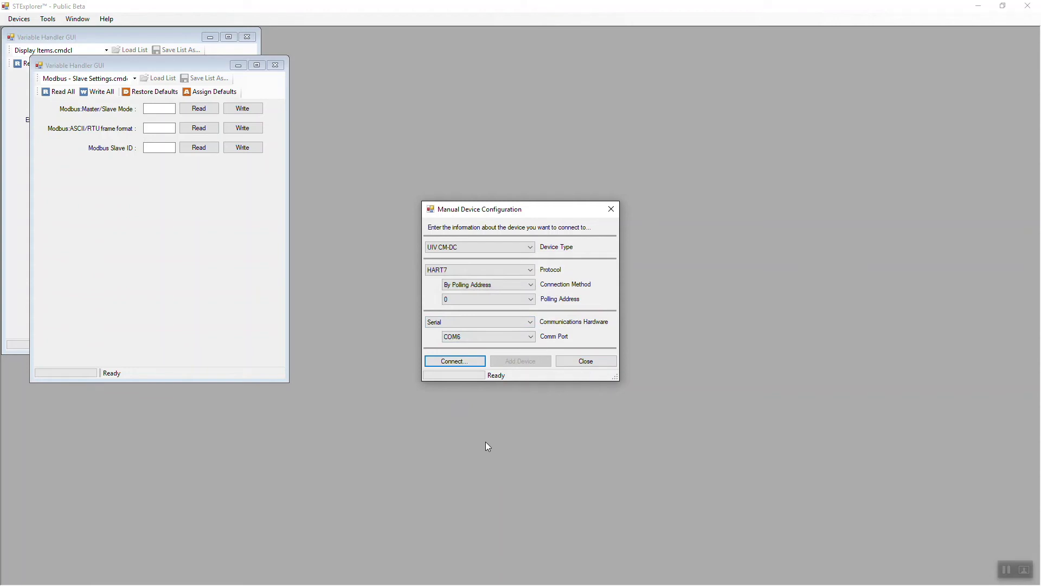